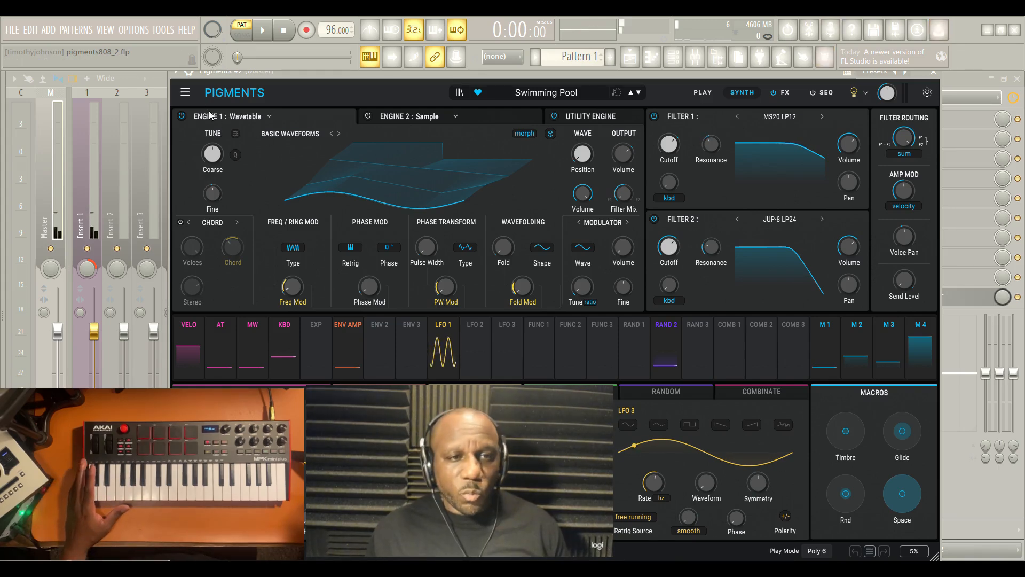
- Open the 808 Bass sound design tutorial and move the plugin window so the full tutorial text fits on screen
click(241, 221)
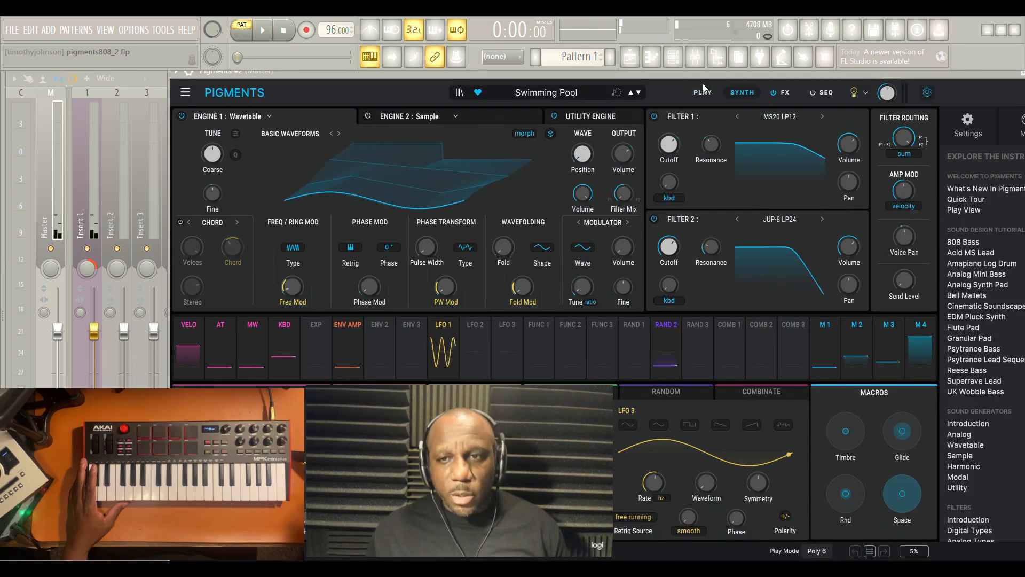
drag(683, 75, 614, 73)
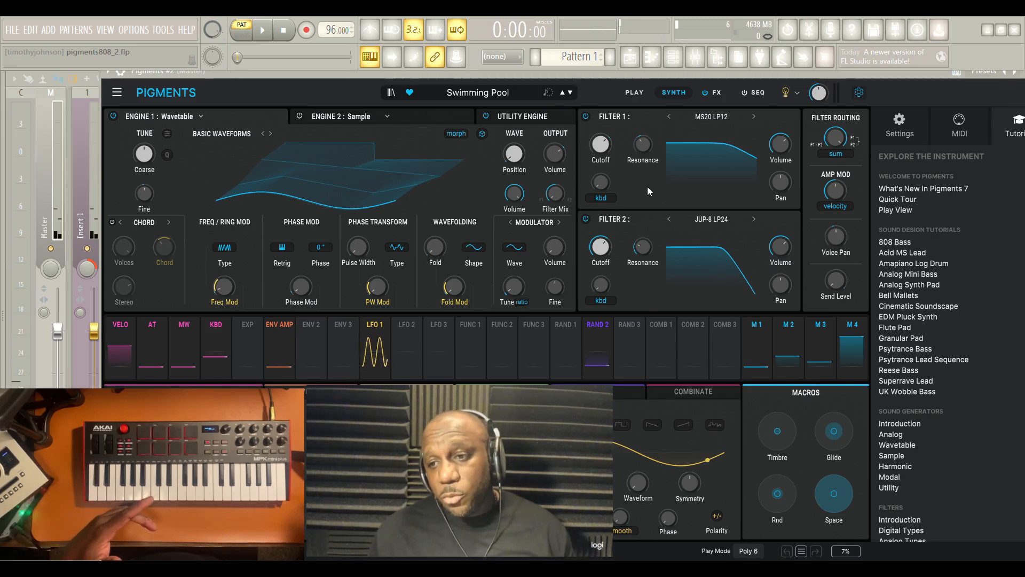
click(895, 242)
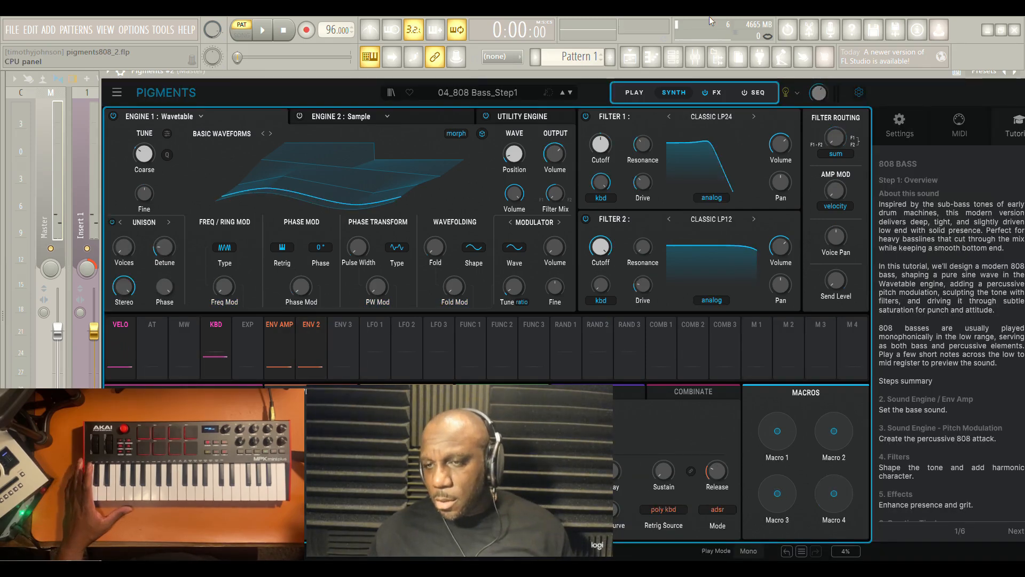
drag(688, 75, 644, 71)
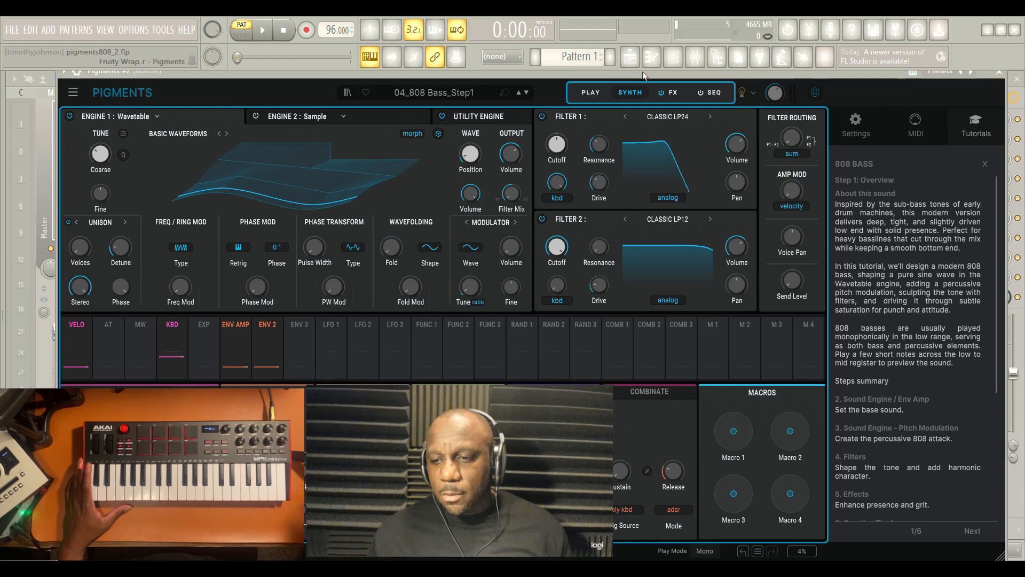
- Read through the 808 Bass overview and advance to step 2, Sound Engine / Env Amp
scroll(897, 233, down, 3)
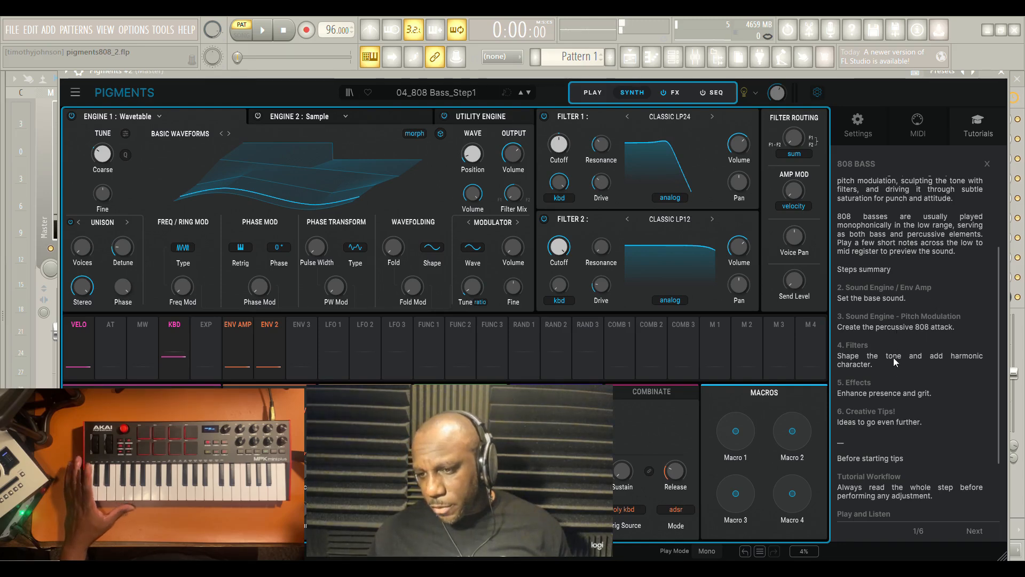
scroll(889, 376, down, 3)
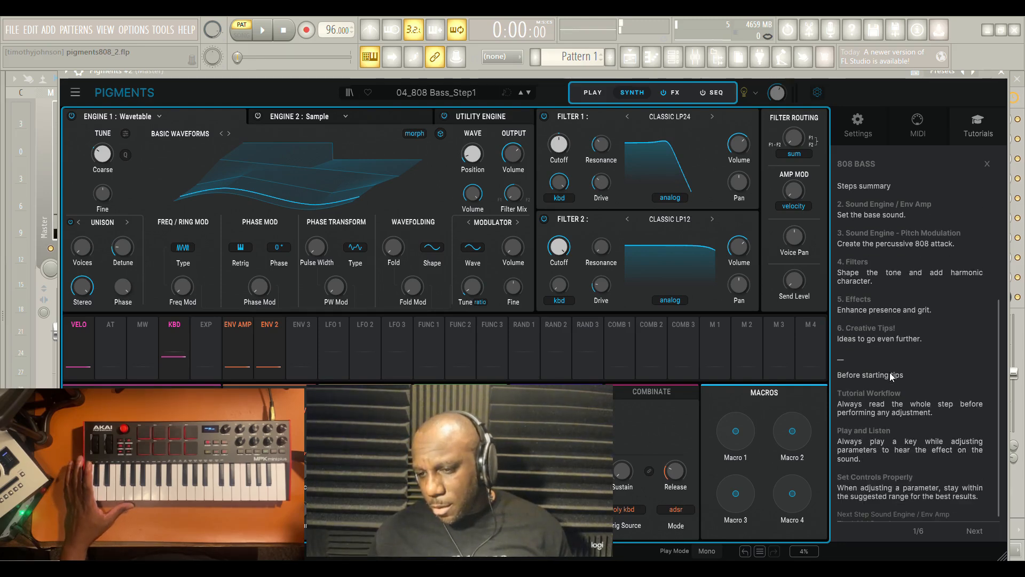
click(983, 531)
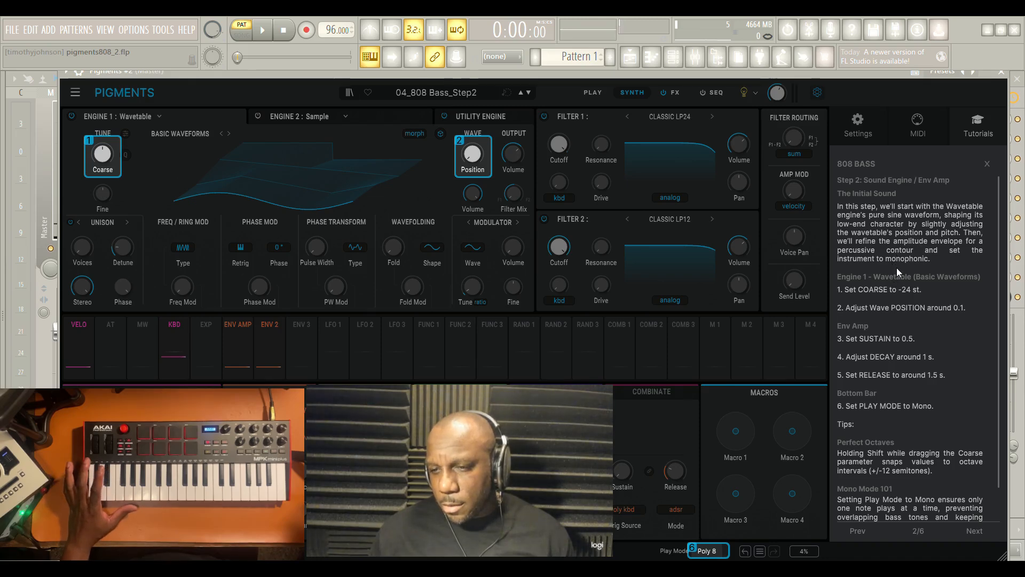
- Set Engine 1's Coarse tuning to -24 st and its wavetable Position to about 0.1
mouse_move(99, 156)
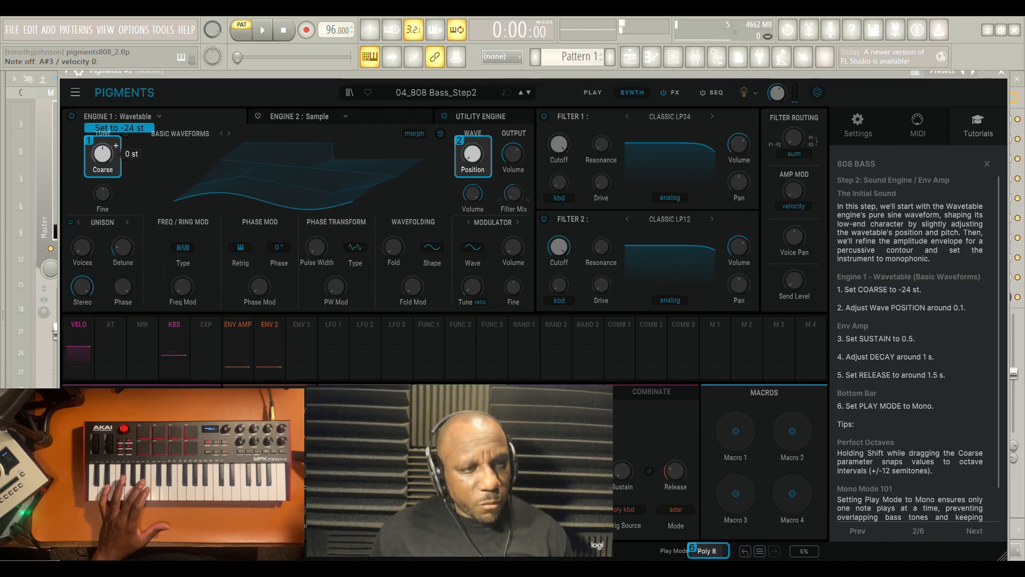
drag(102, 154, 102, 195)
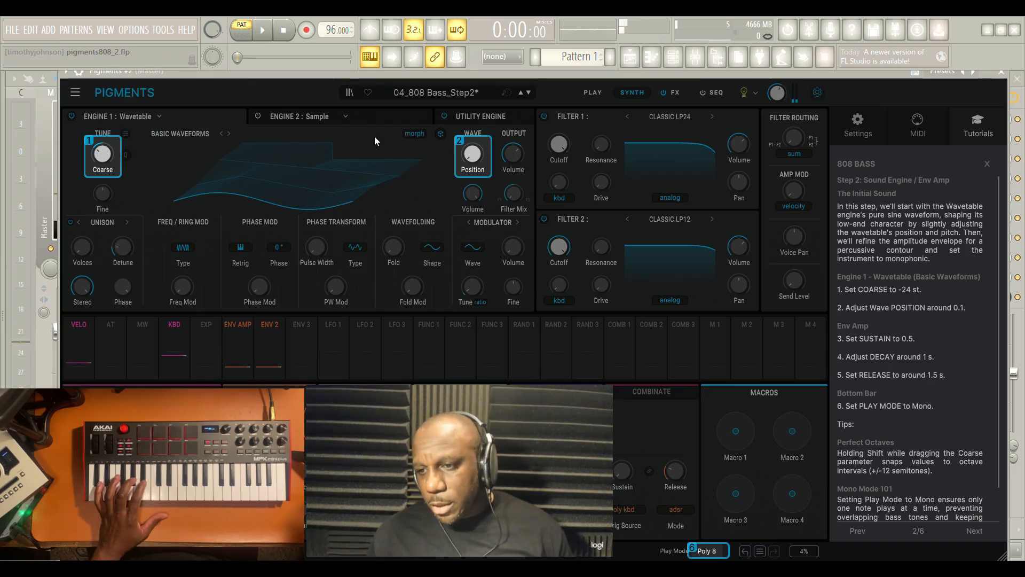
mouse_move(479, 165)
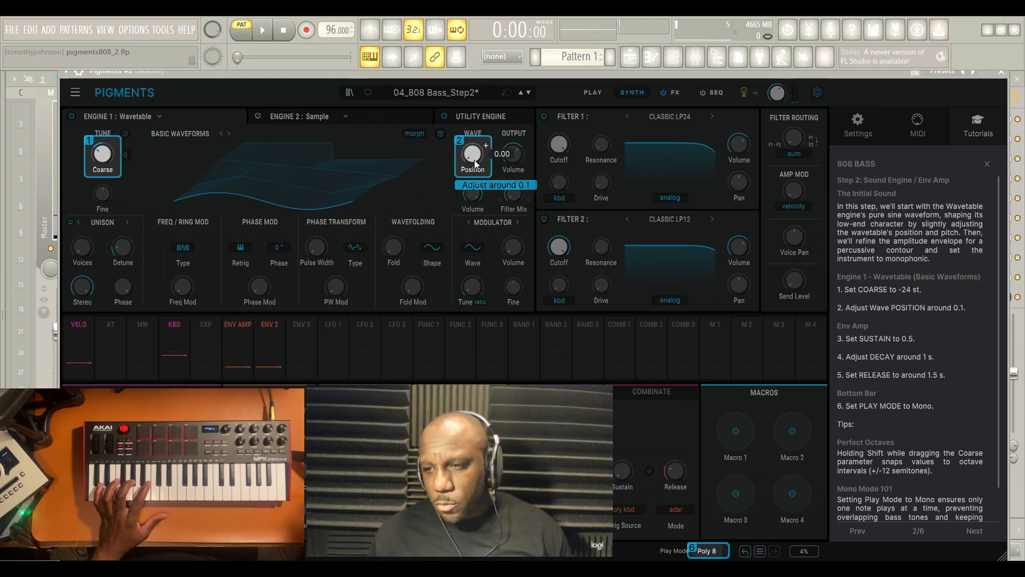
drag(474, 156, 474, 145)
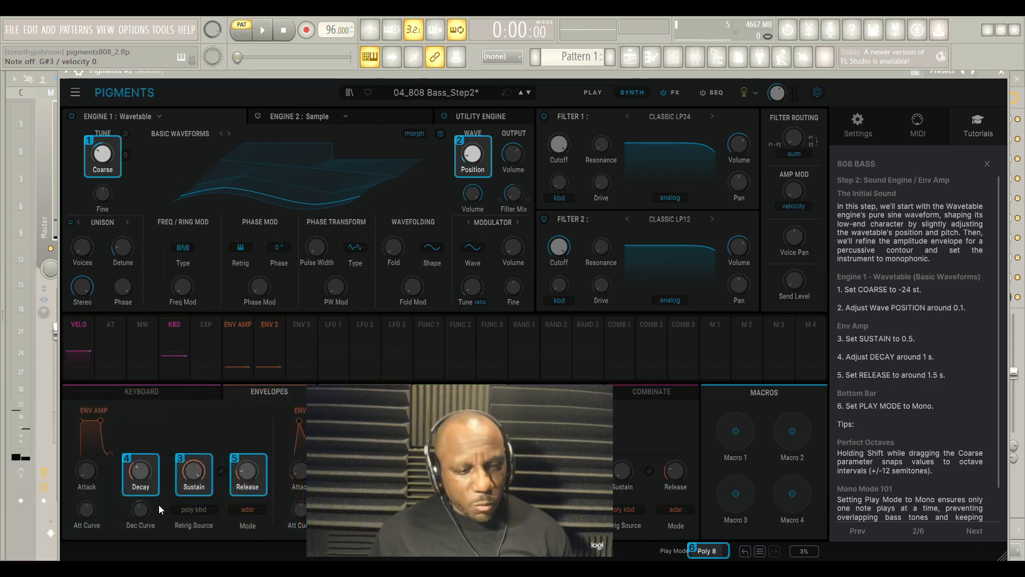
- Shape Env Amp with Sustain at 0.5, Decay at about 1 s and Release at about 1.5 s
drag(198, 482, 198, 498)
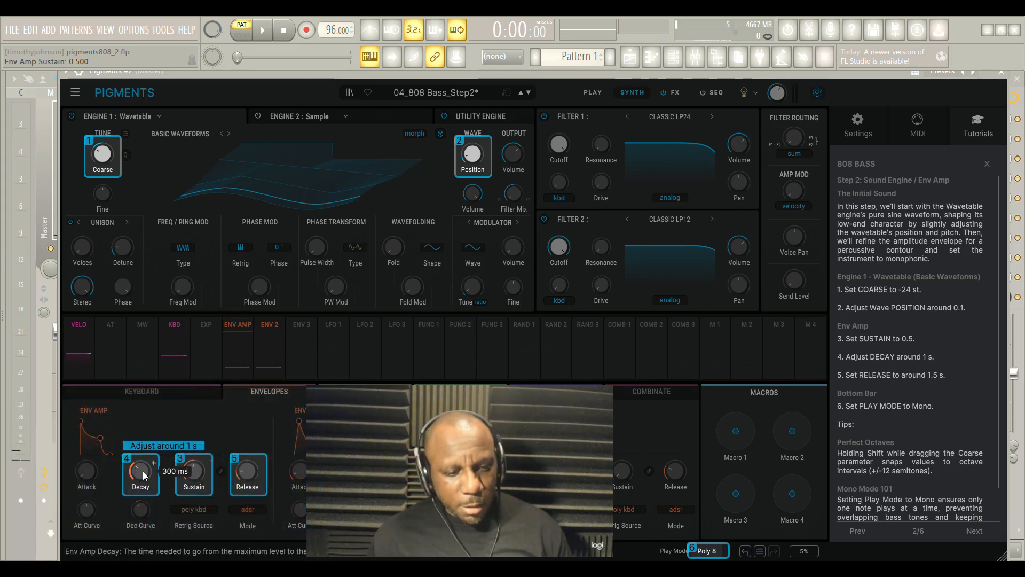
drag(144, 476, 145, 463)
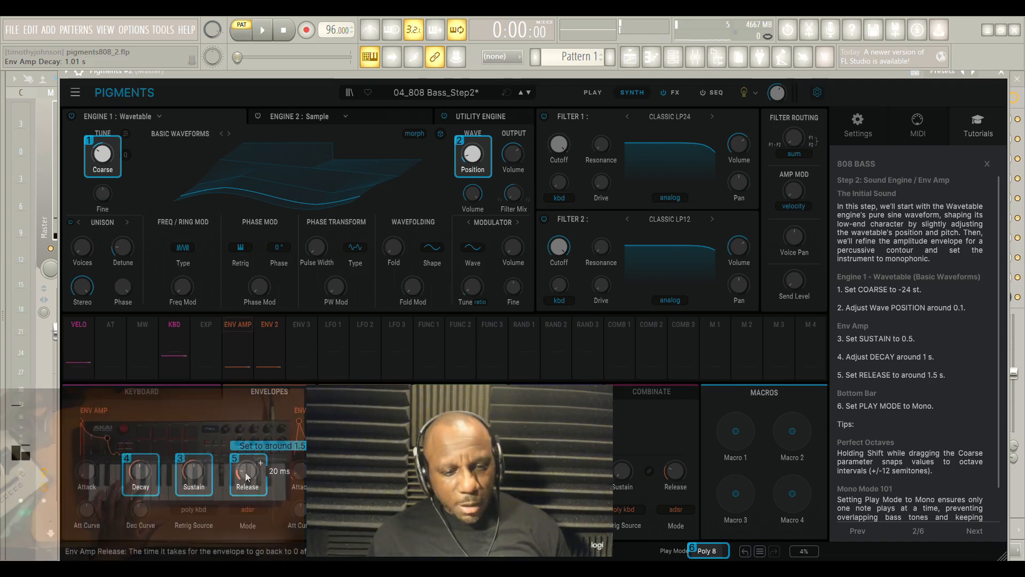
drag(249, 471, 248, 443)
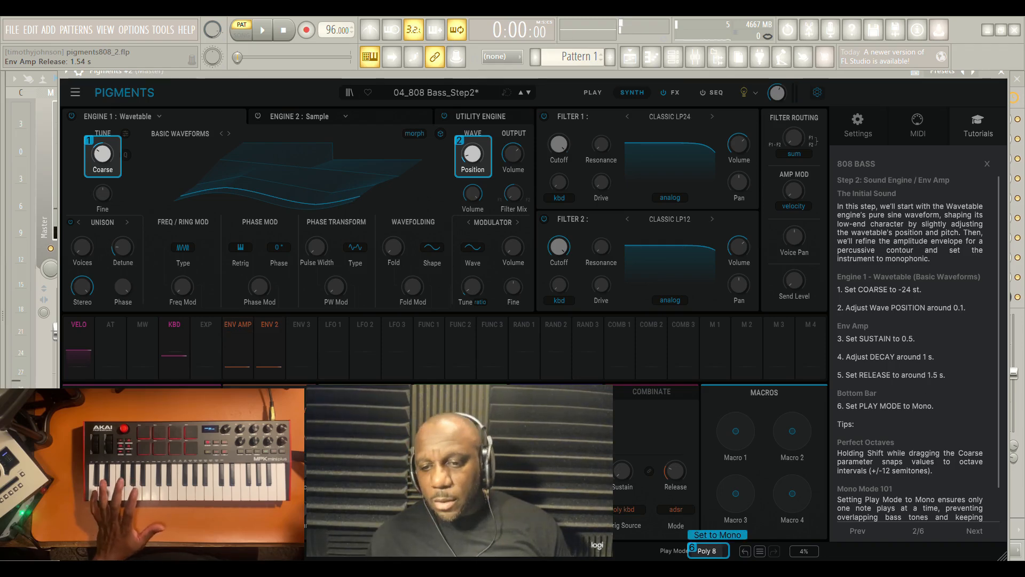
- Set the play mode to Mono and advance the tutorial to step 3, Pitch Modulation
click(724, 392)
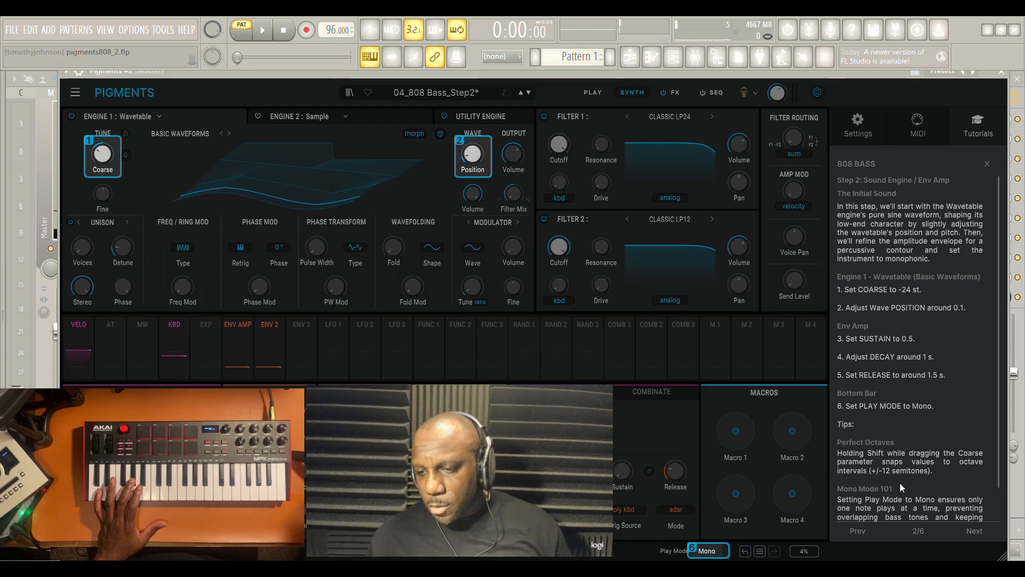
scroll(908, 483, down, 1)
click(969, 528)
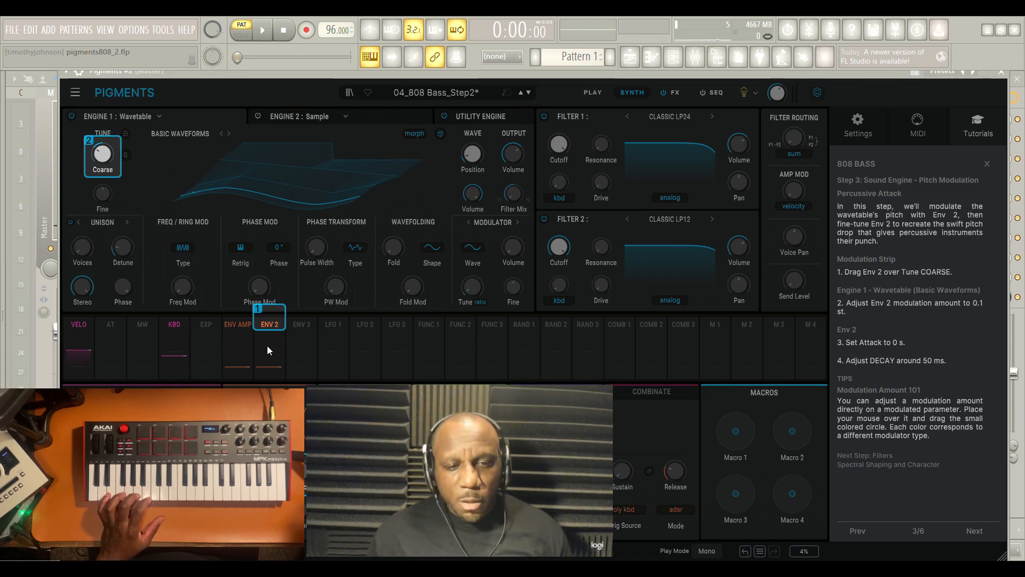
- Assign Env 2 to modulate Engine 1's Coarse tuning and adjust the modulation amount toward the suggested 0.1 st
mouse_move(269, 320)
drag(270, 321, 107, 178)
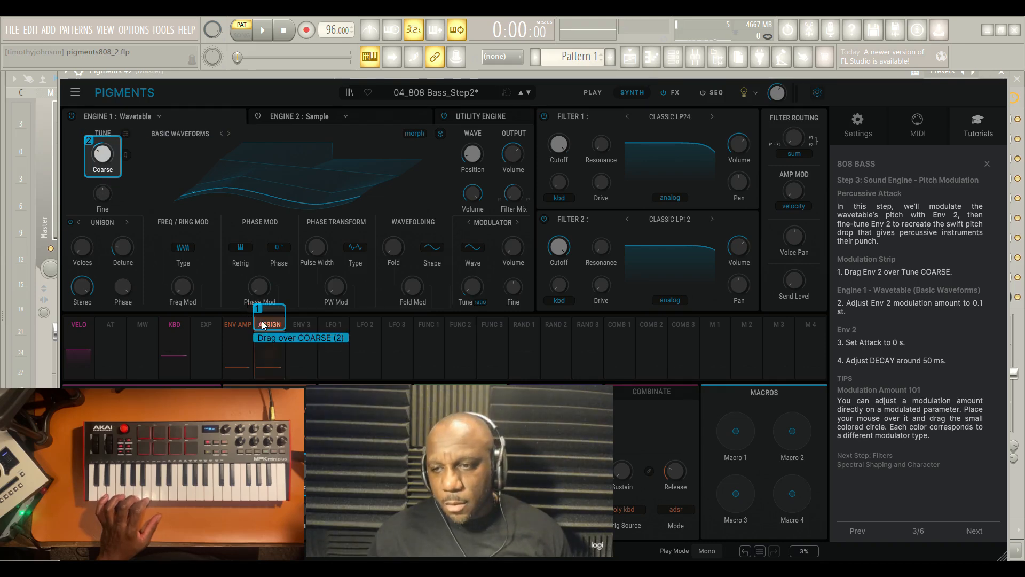
mouse_move(107, 167)
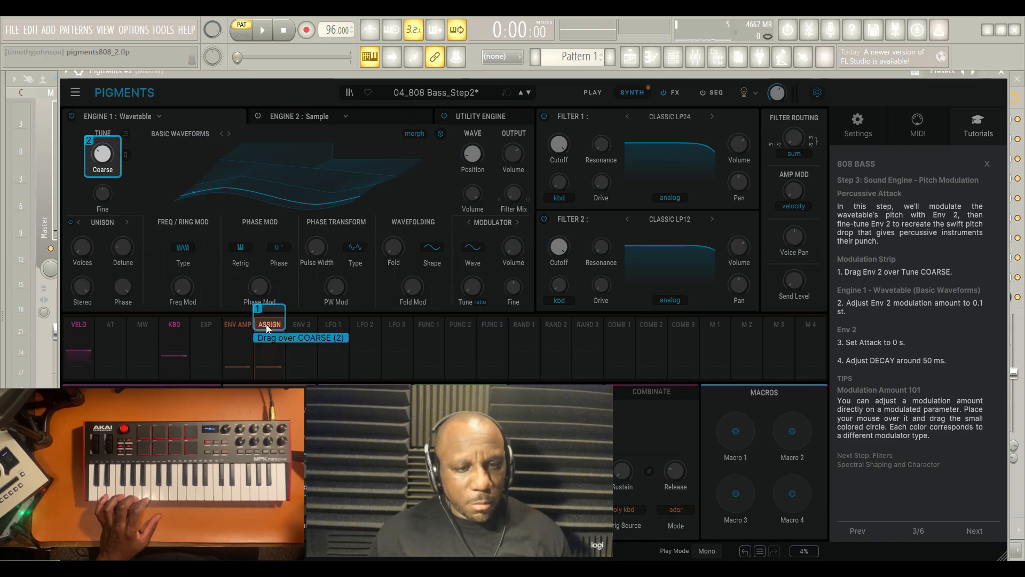
drag(266, 325, 101, 170)
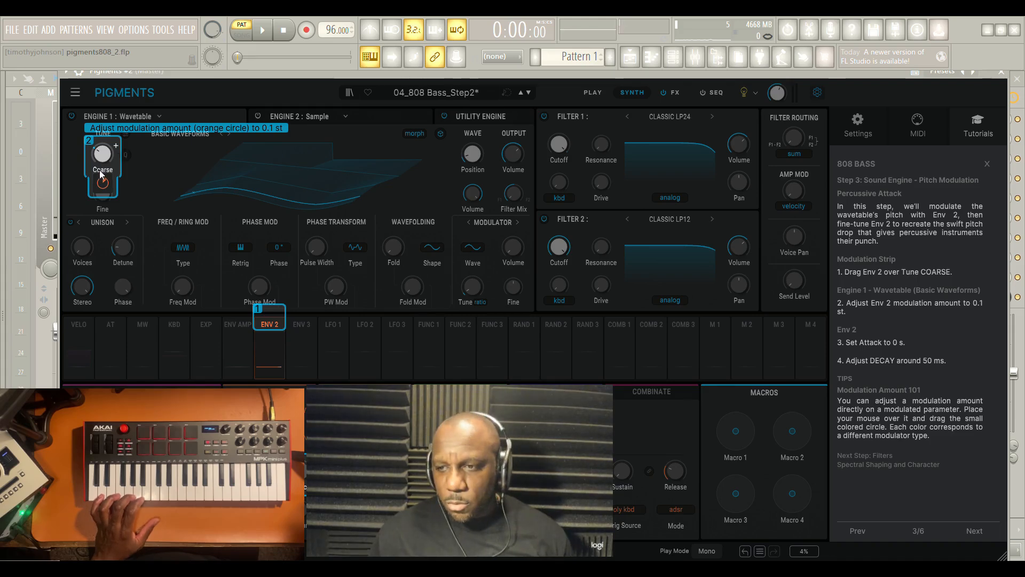
drag(99, 185, 100, 192)
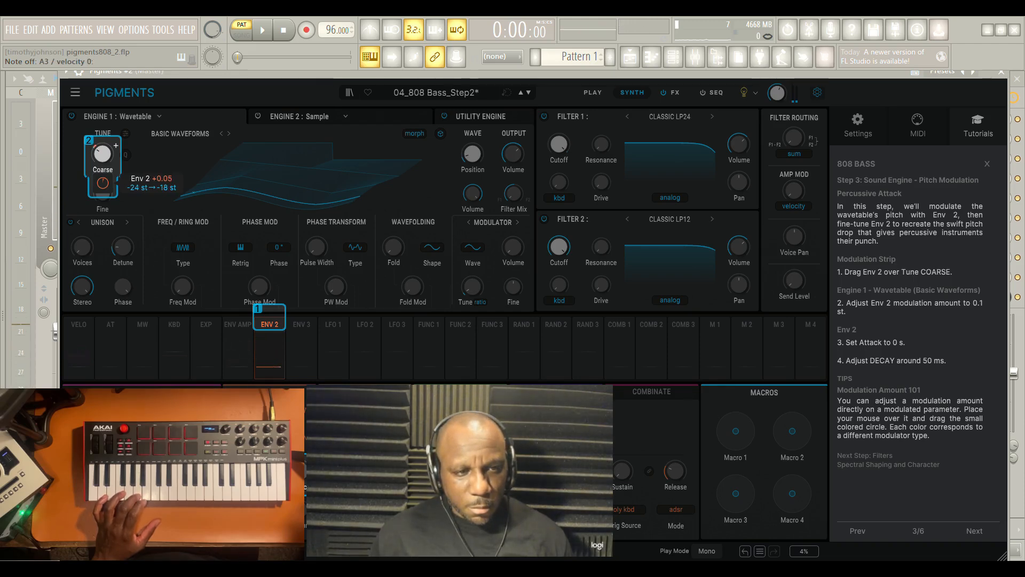
drag(100, 192, 100, 190)
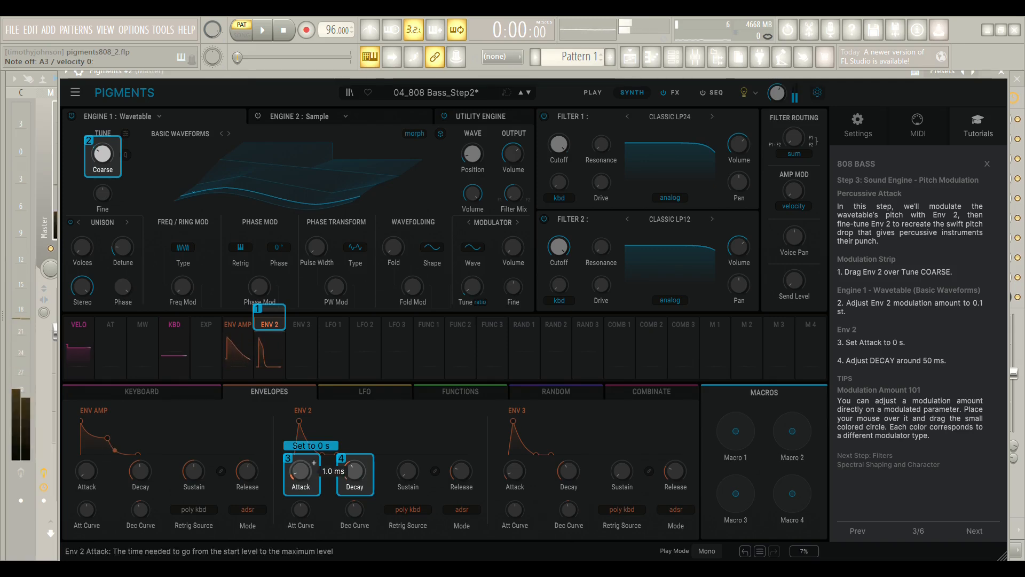
- Set Env 2's Attack to 0 s and Decay to about 50 ms, and advance the tutorial to step 4, Filters
drag(303, 475, 304, 494)
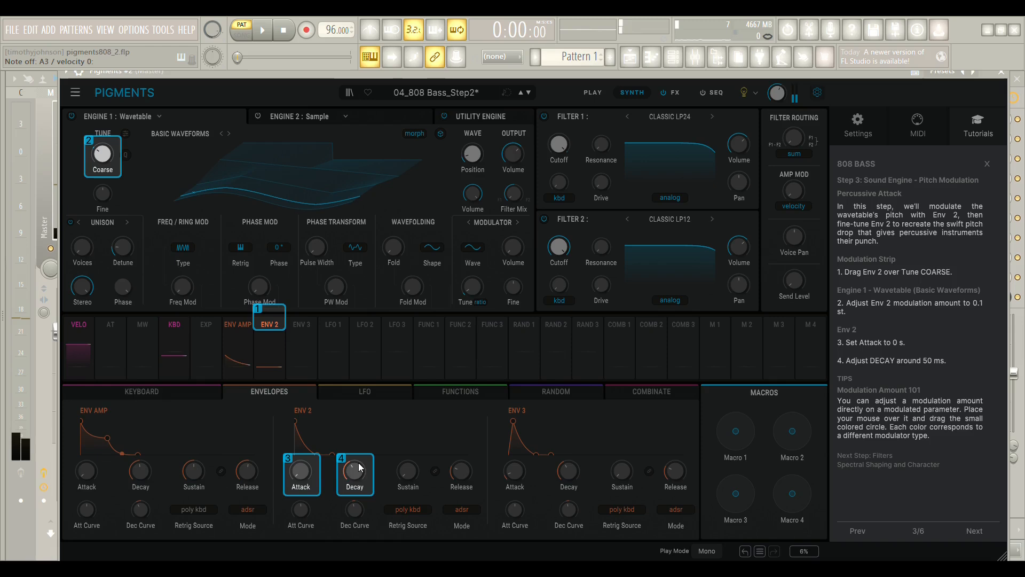
mouse_move(350, 483)
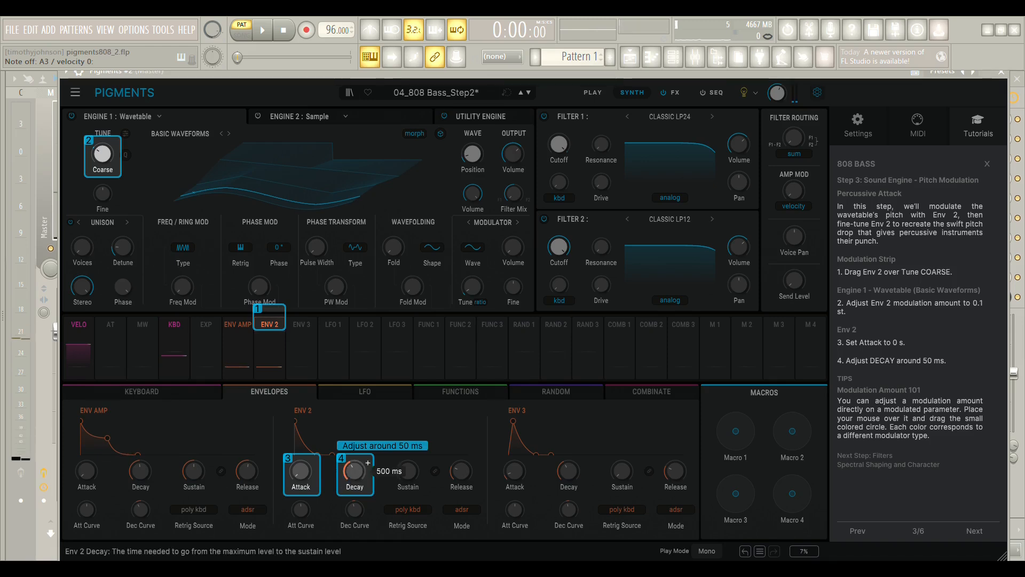
drag(354, 473, 353, 499)
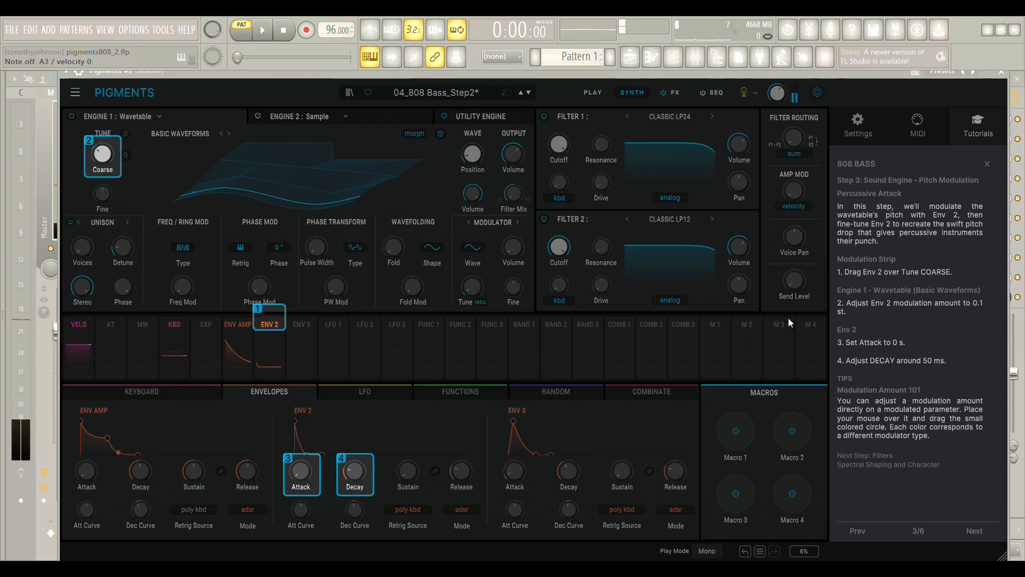
click(975, 536)
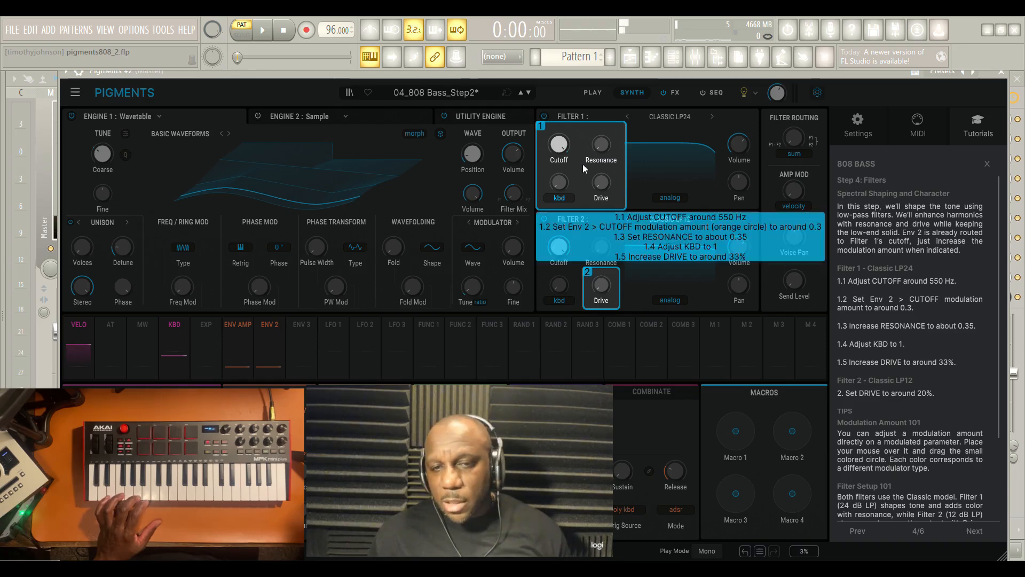
- Set Filter 1's Cutoff to about 546 Hz and raise its Env 2 modulation amount to around 0.3
mouse_move(556, 153)
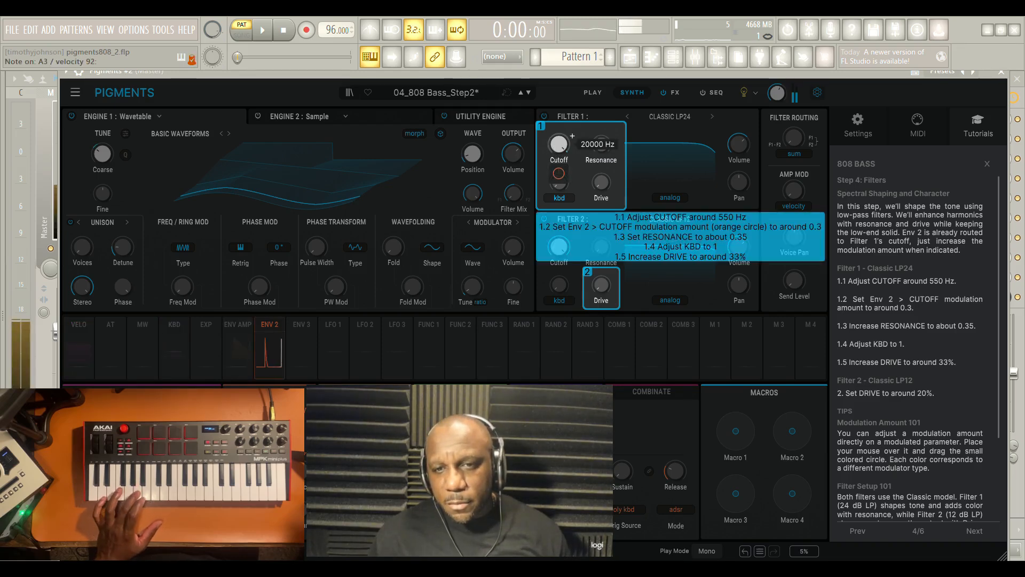
drag(558, 147, 558, 209)
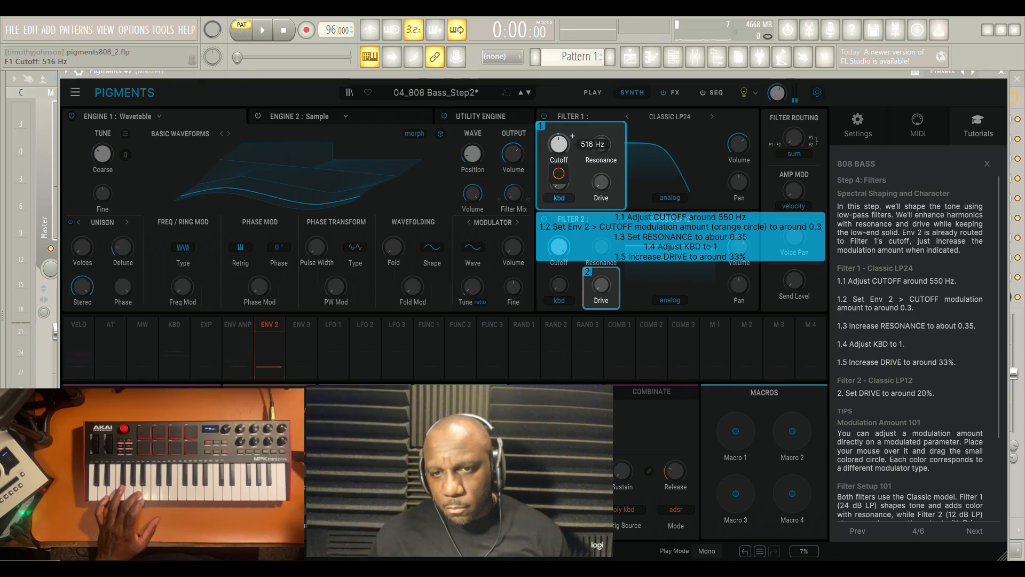
drag(558, 207, 559, 207)
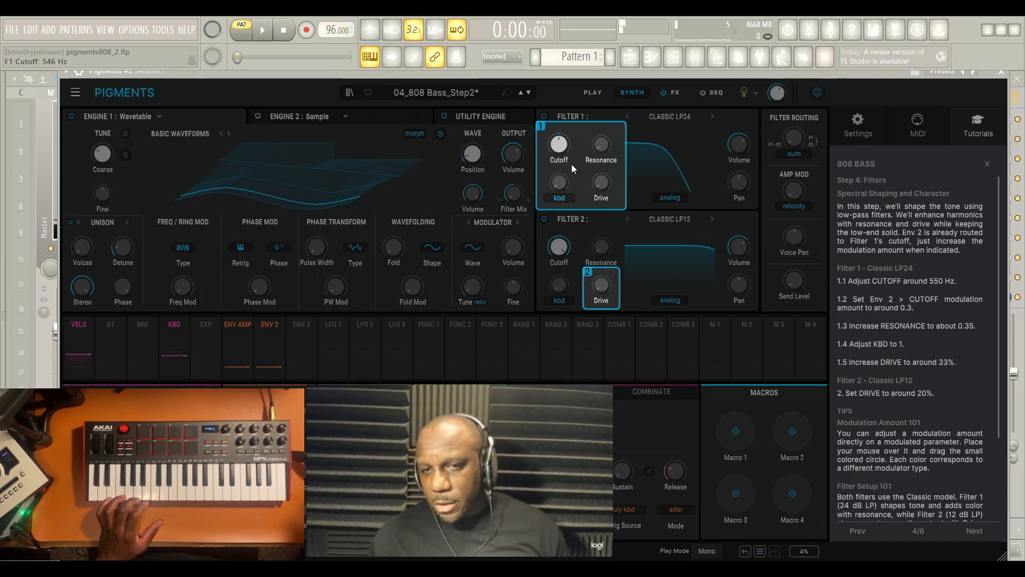
mouse_move(562, 176)
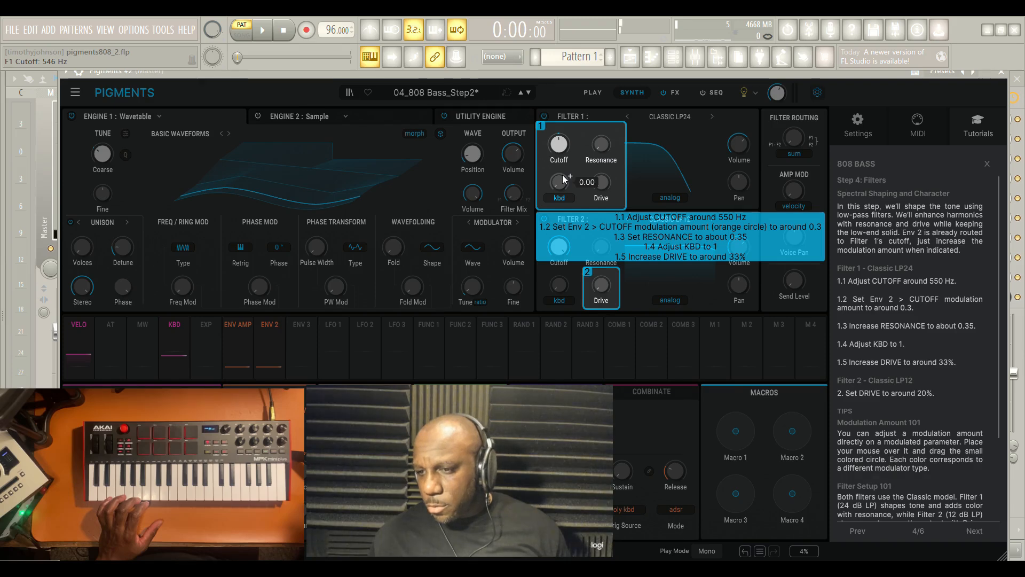
mouse_move(559, 152)
drag(559, 175, 559, 157)
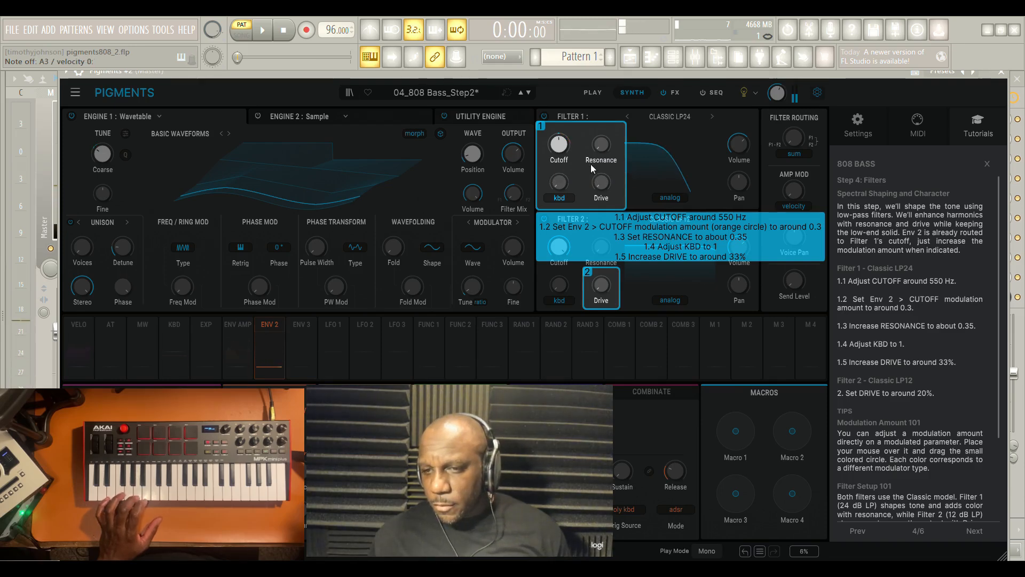
- Increase Filter 1's Resonance to about 0.35 and its Drive to around 33%
drag(601, 153, 600, 146)
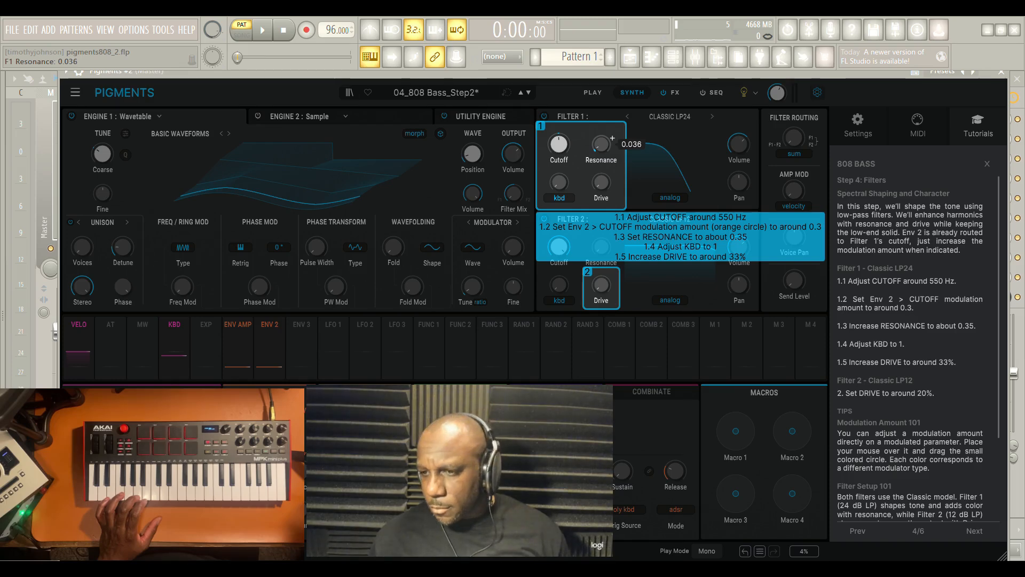
drag(601, 146, 602, 115)
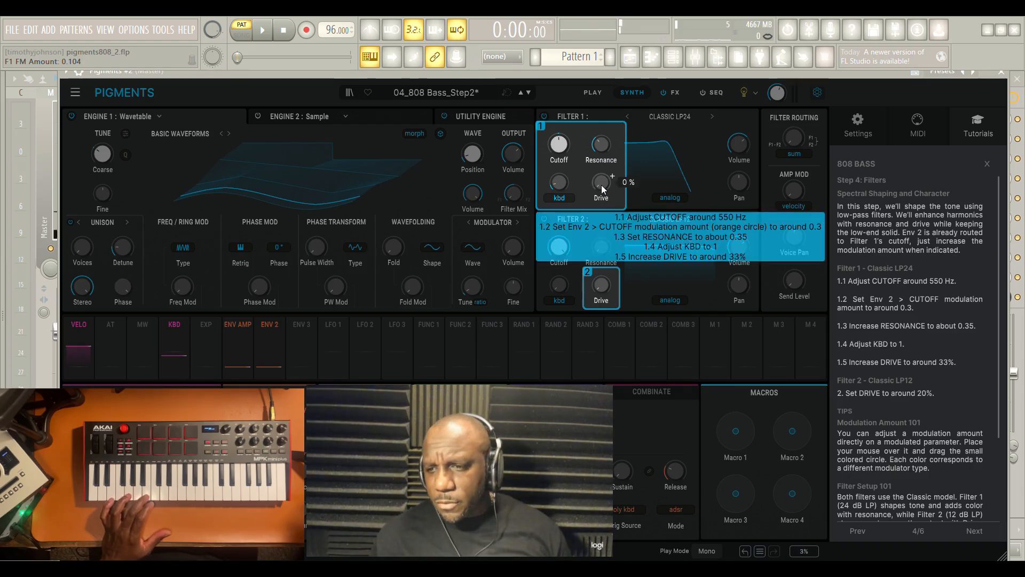
drag(602, 185, 601, 165)
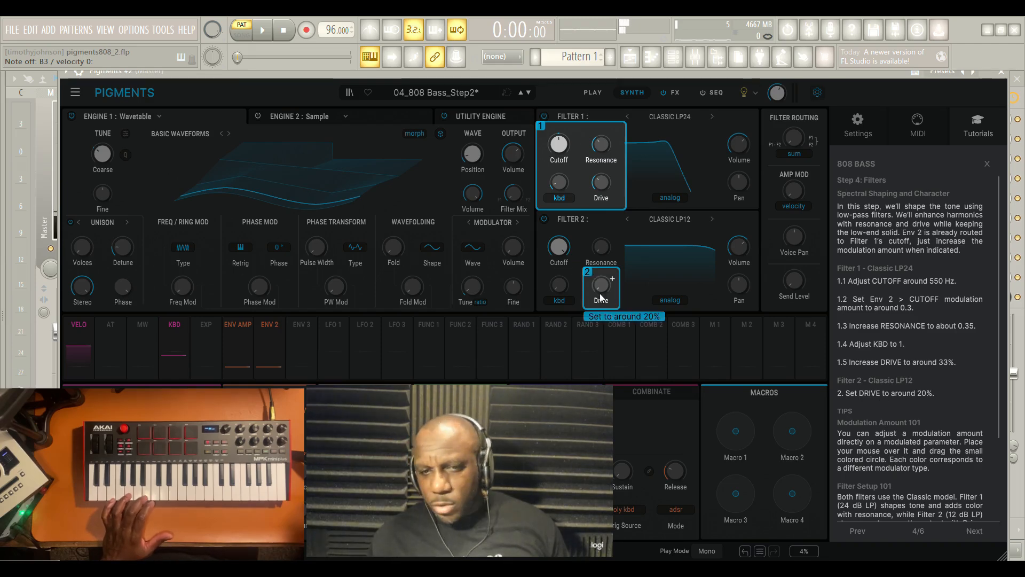
- Set Filter 2's Drive to about 20% and advance the tutorial to step 5, Effects
drag(595, 289, 596, 270)
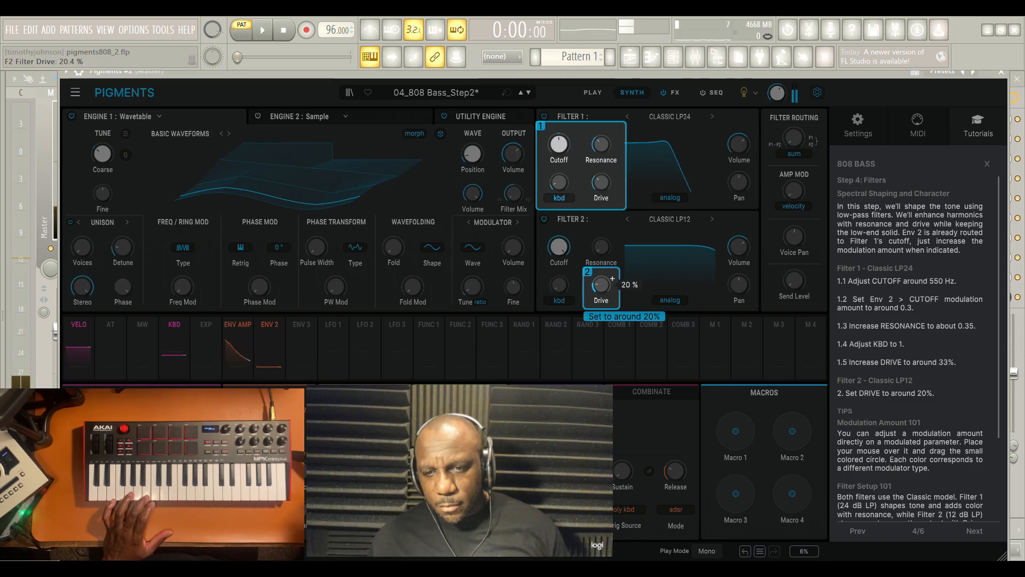
click(974, 531)
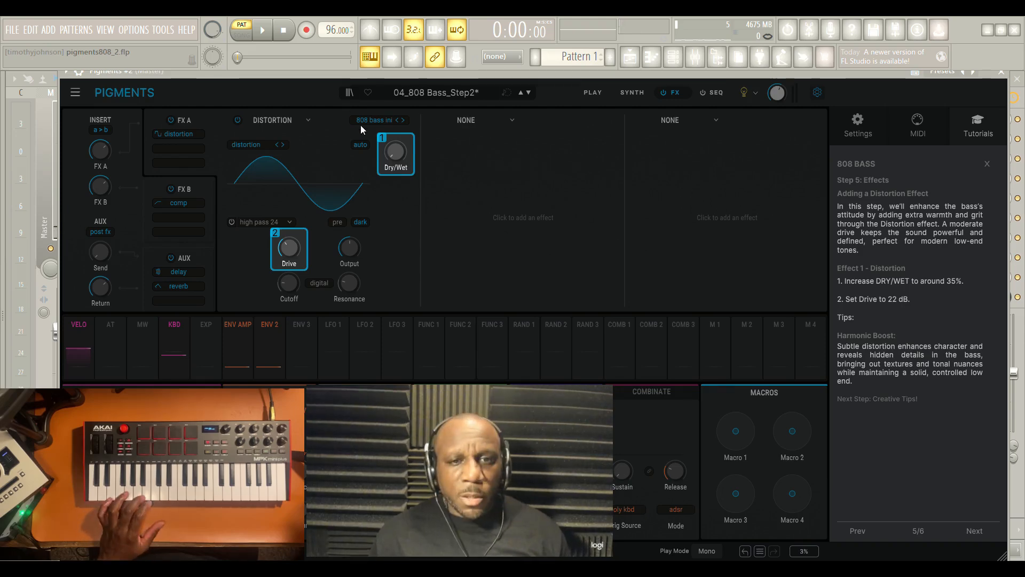
- Set the Distortion effect's Dry/Wet to around 35% and its Drive to 22 dB, and advance the tutorial to step 6, Creative Tips
mouse_move(396, 157)
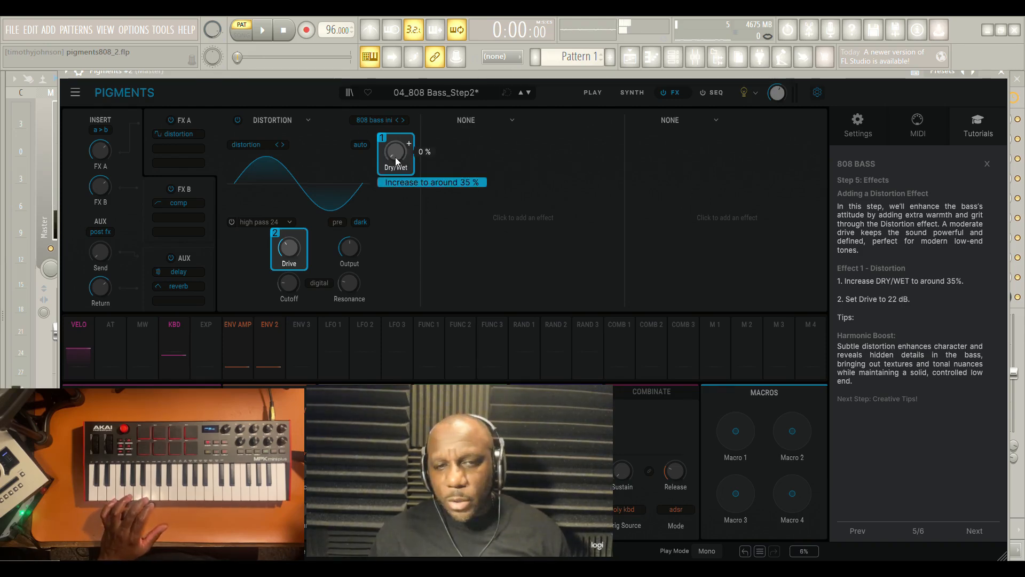
drag(396, 153, 396, 117)
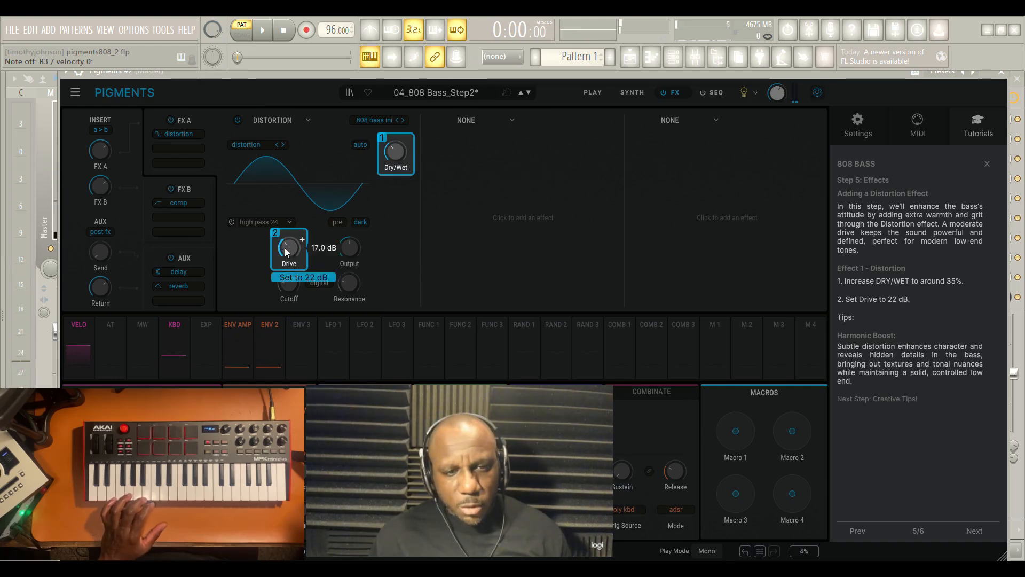
scroll(302, 239, up, 5)
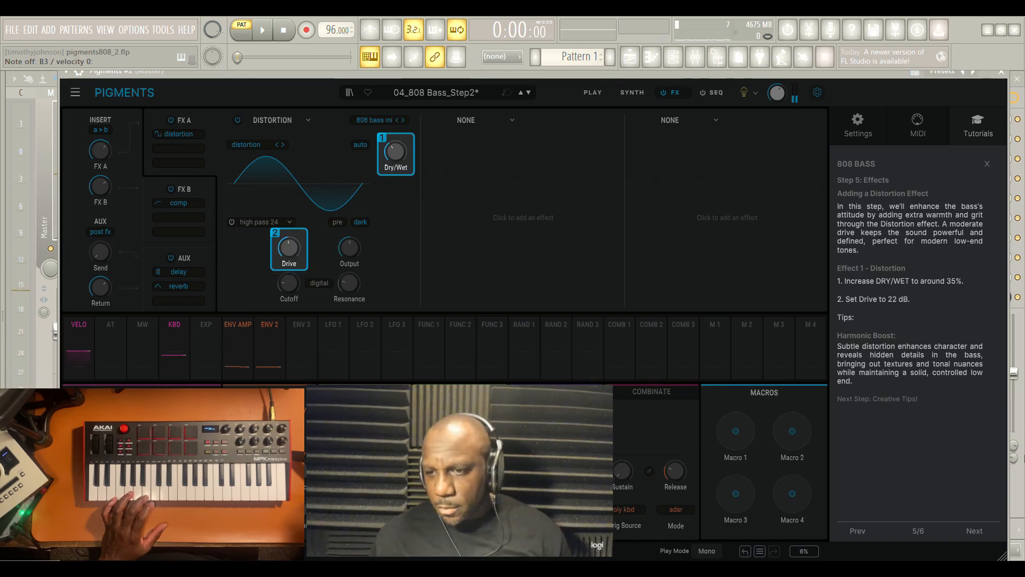
click(969, 530)
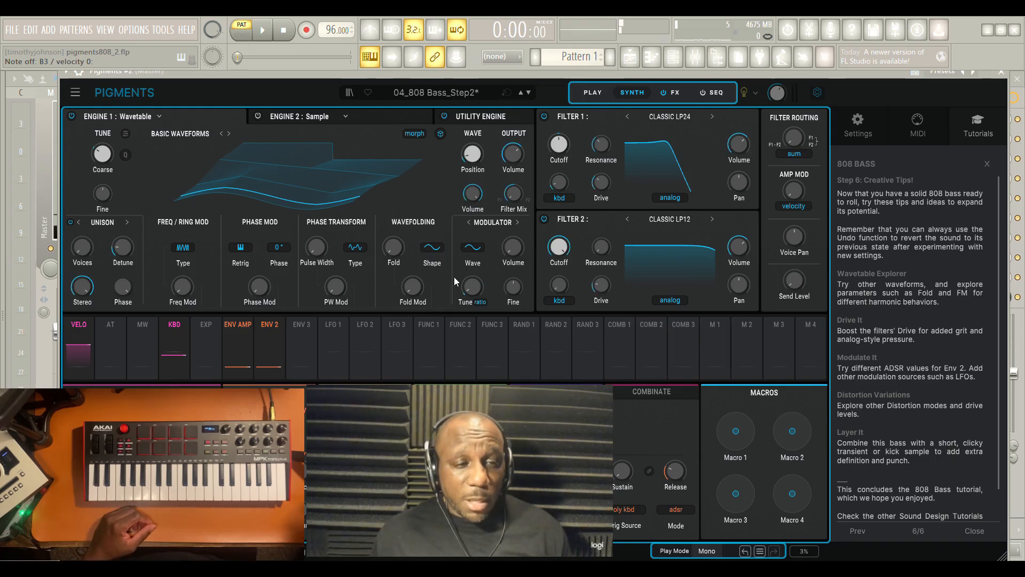
- Examine Engine 1's Basic Waves wavetables and engine types, and read the tutorial's Creative Tips through to the end
click(178, 134)
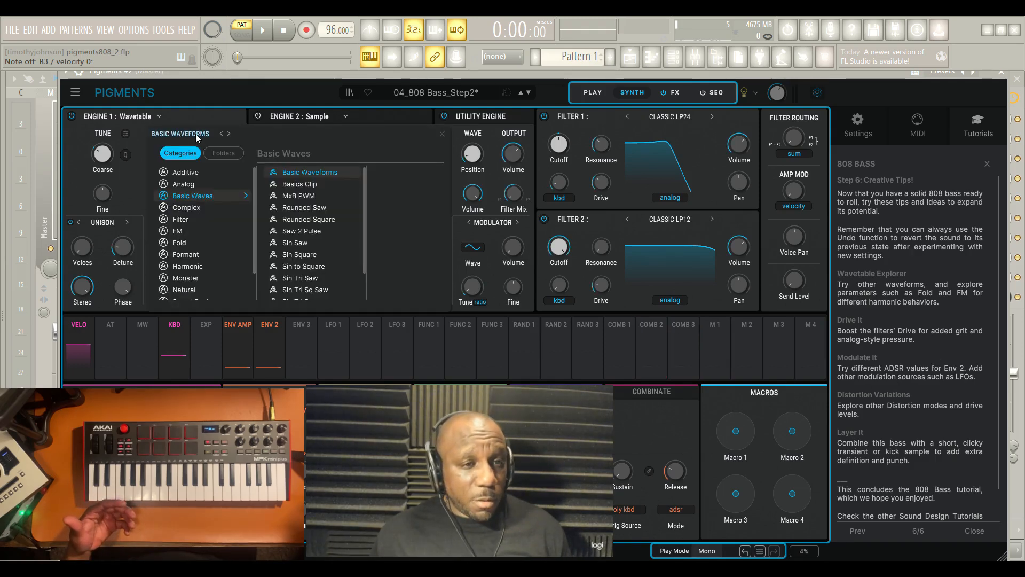
click(138, 117)
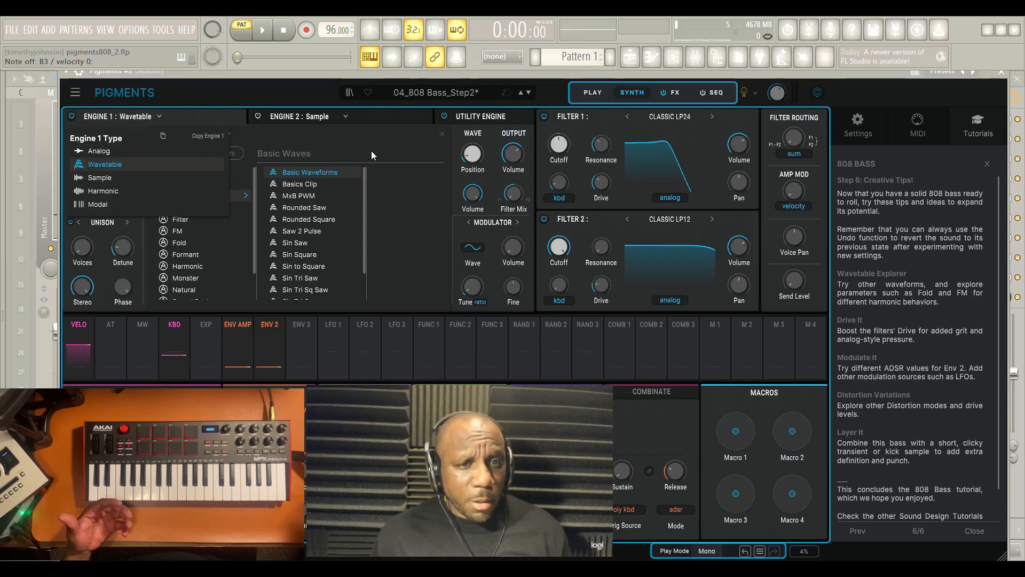
click(400, 142)
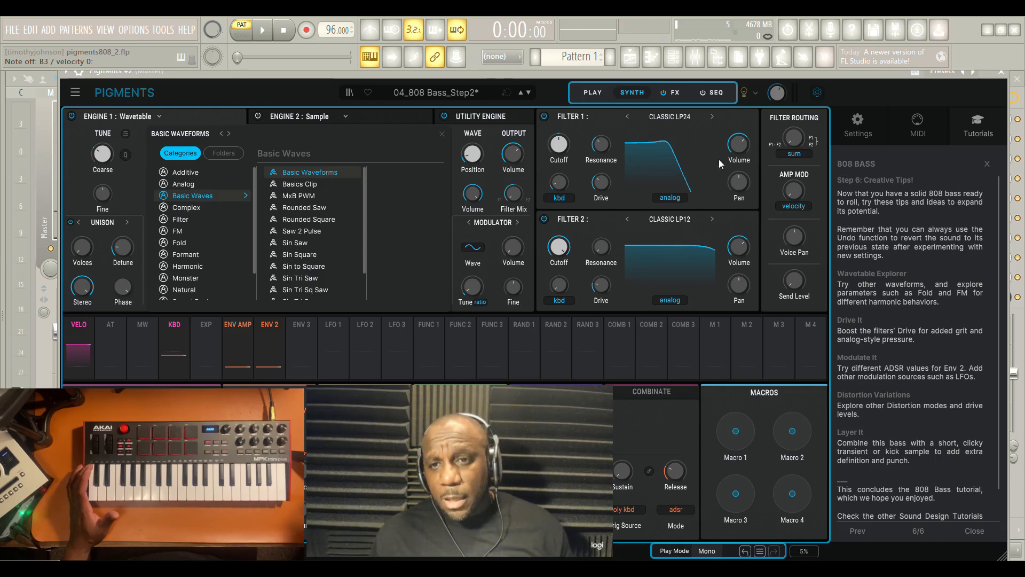
scroll(897, 275, down, 1)
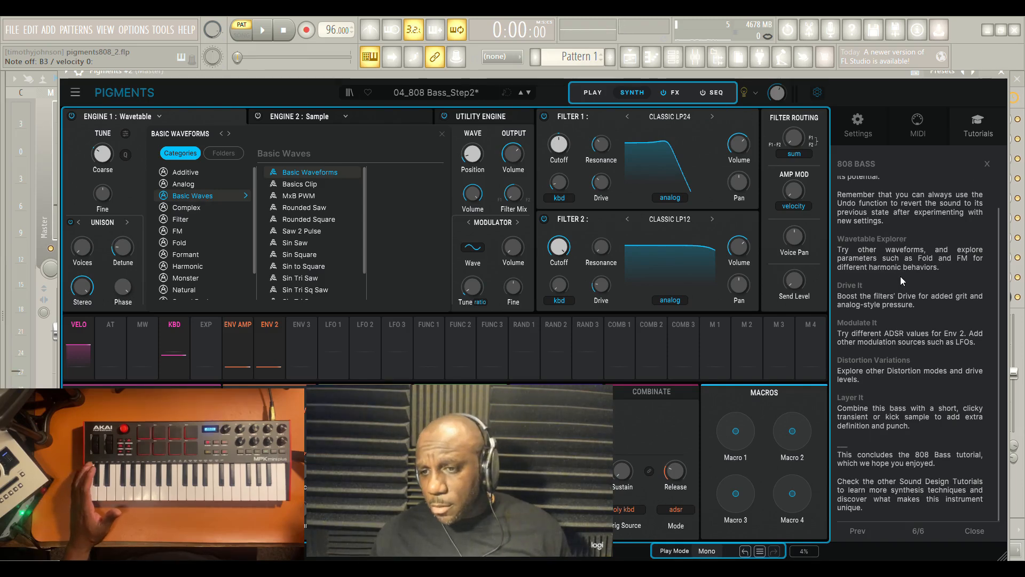
scroll(904, 277, up, 1)
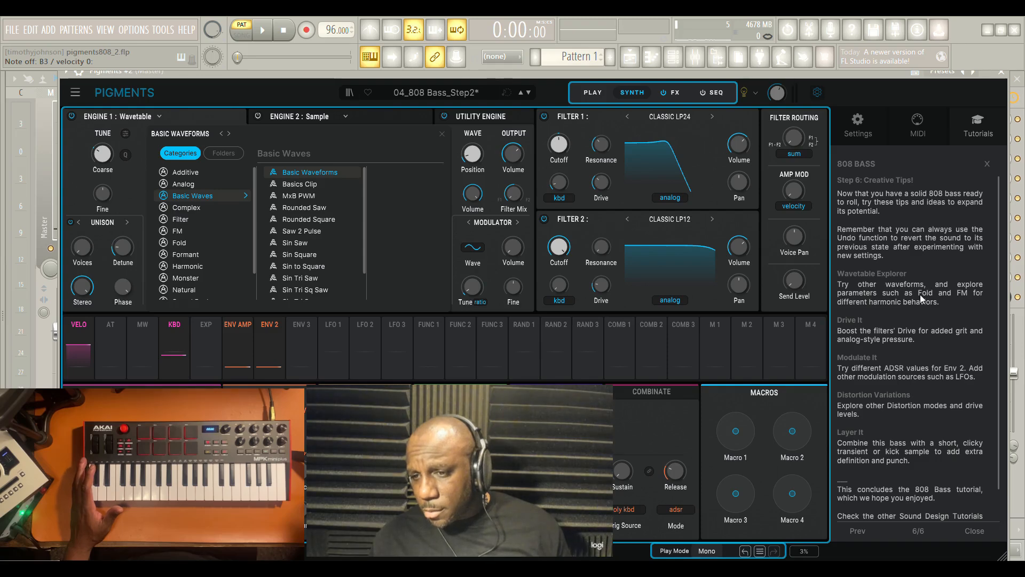
scroll(918, 291, down, 1)
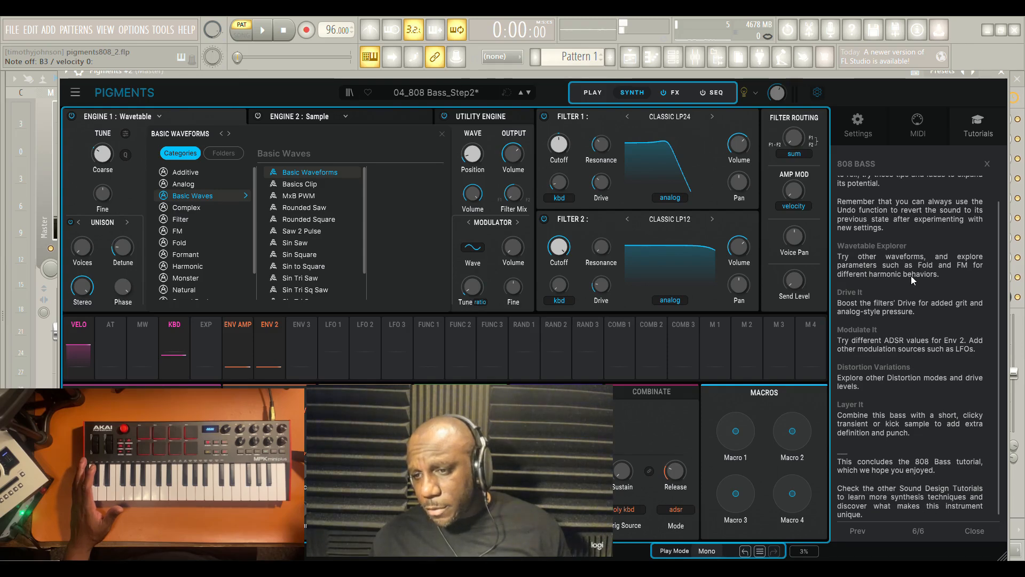
scroll(911, 276, down, 1)
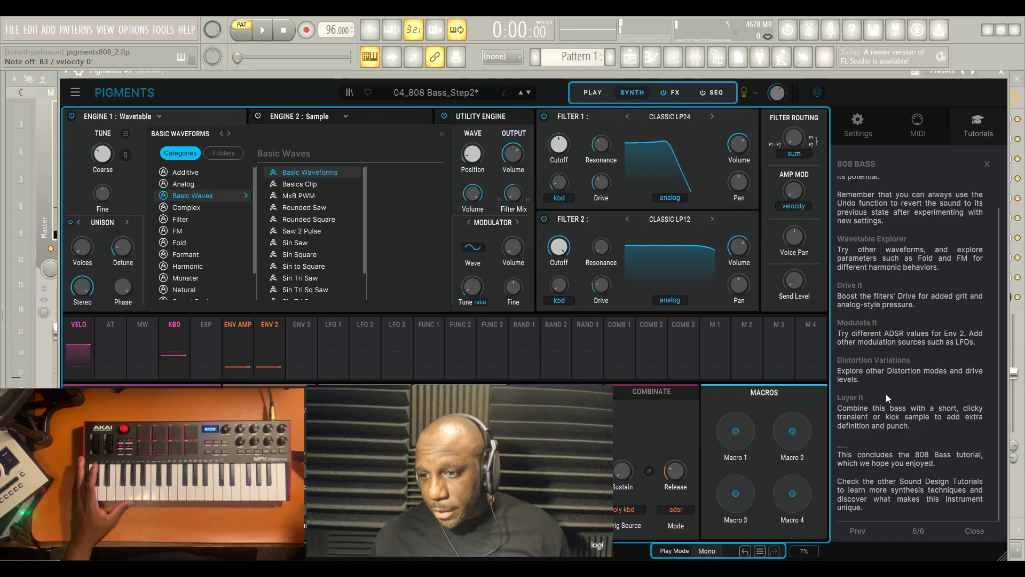
scroll(886, 394, up, 2)
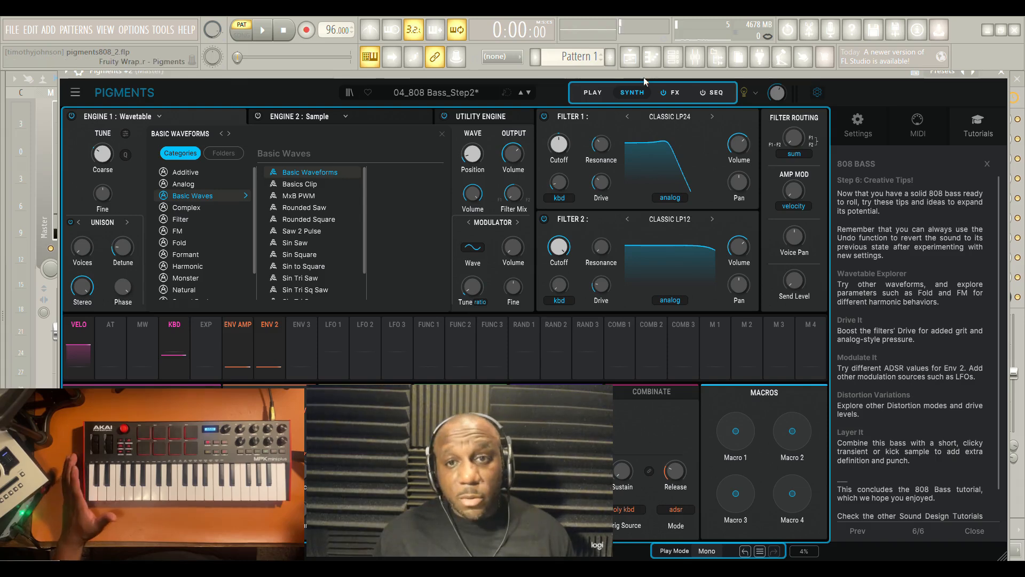
- Open the first Pigments channel's synth page and examine the Monster wavetable selection of its Engine 1
click(674, 56)
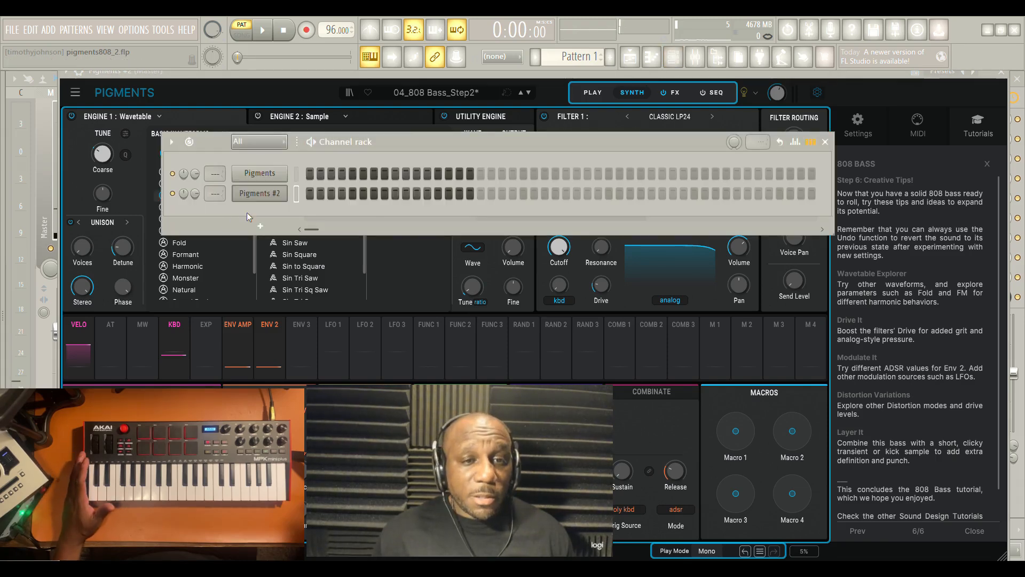
click(258, 174)
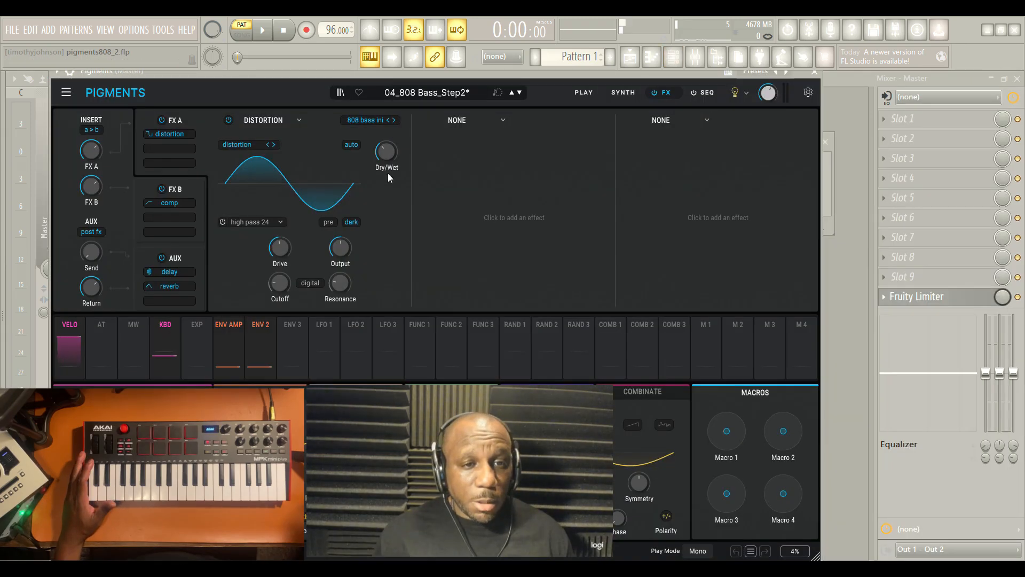
click(623, 92)
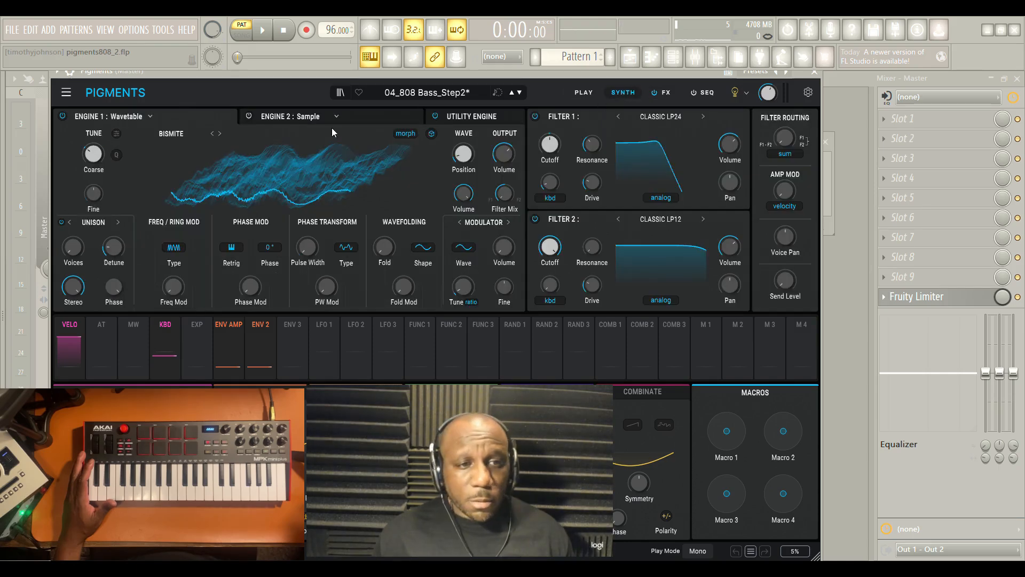
click(173, 134)
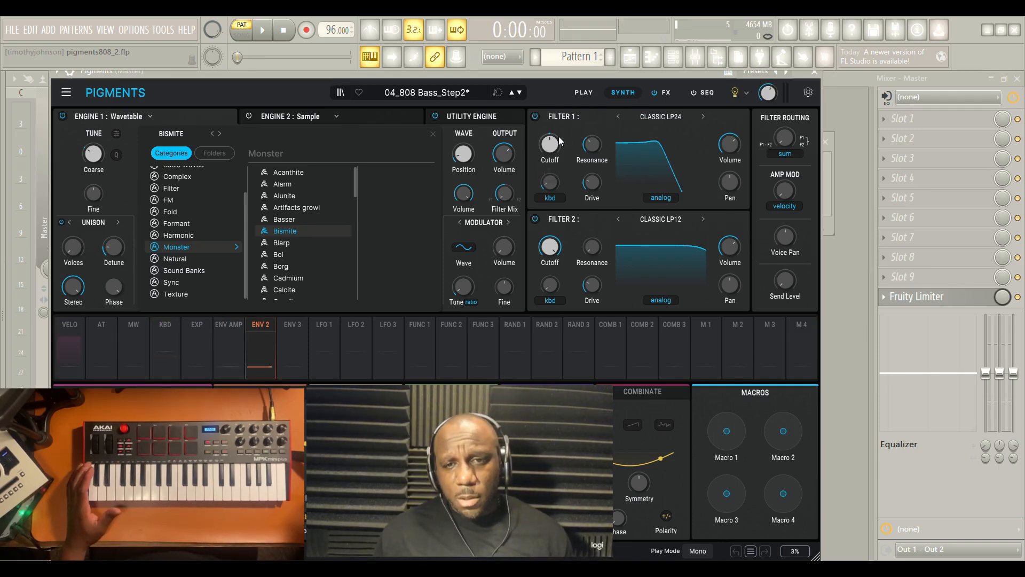
mouse_move(551, 172)
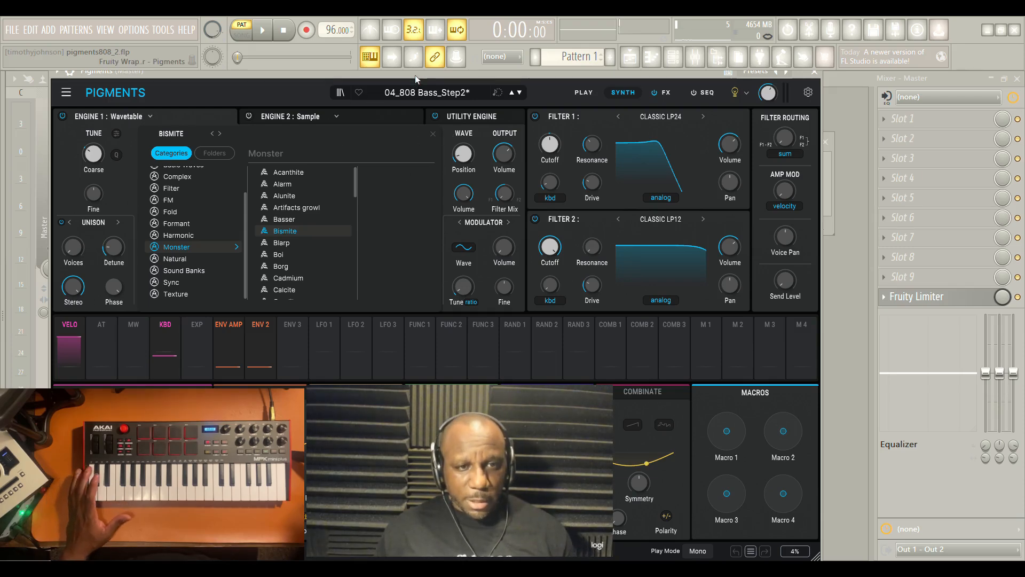
click(433, 134)
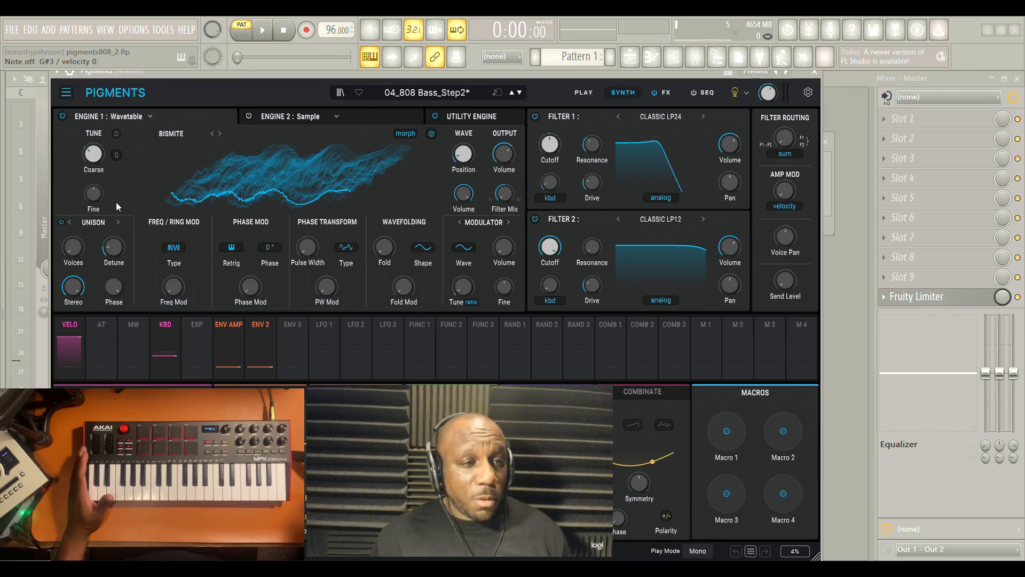
- Show the list of built-in tutorials in the first Pigments instance
click(808, 91)
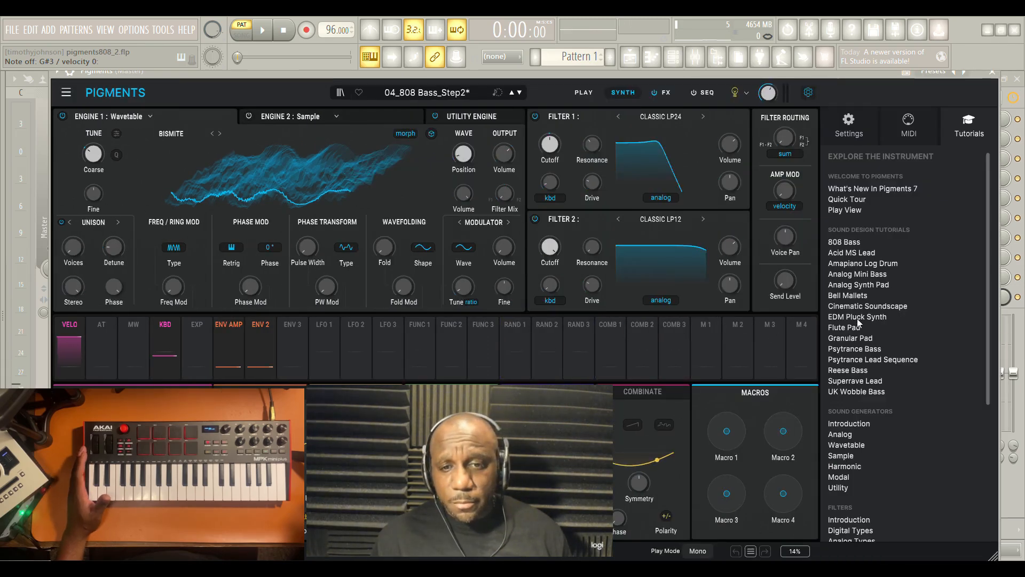